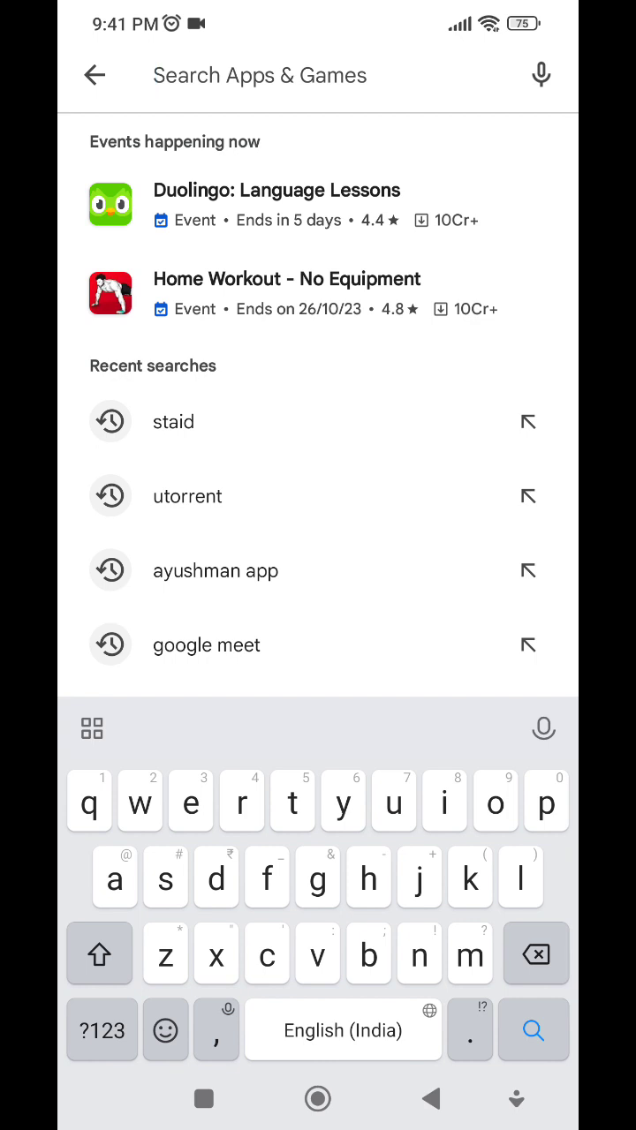
Rerun the 'staid' search and view Staid's first feature screenshot full-size, then close it.
click(232, 407)
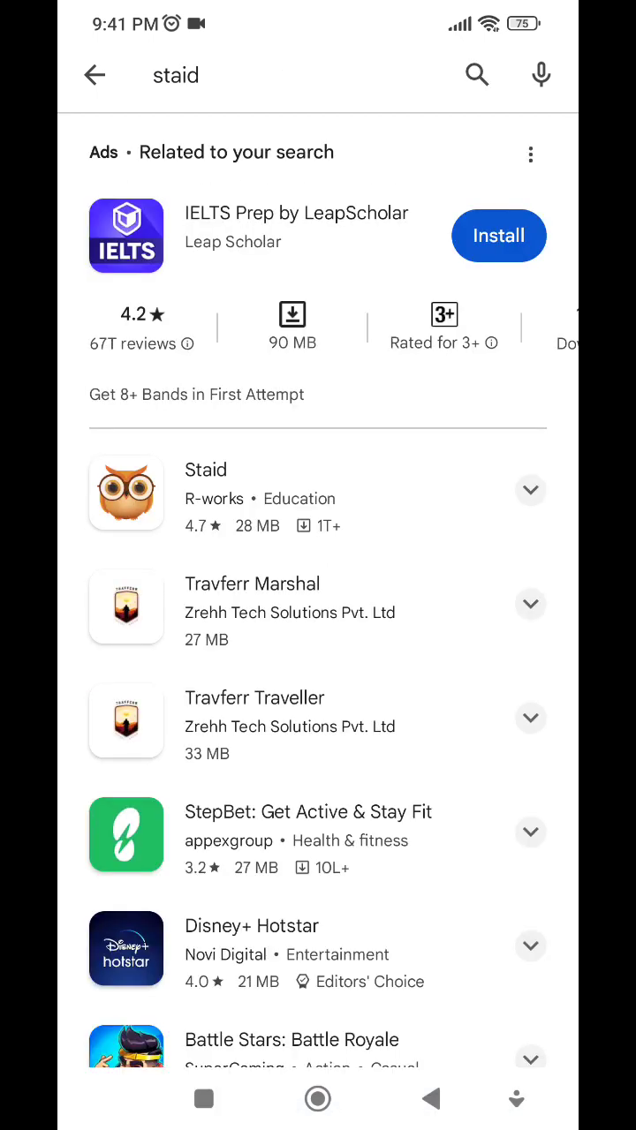
click(530, 490)
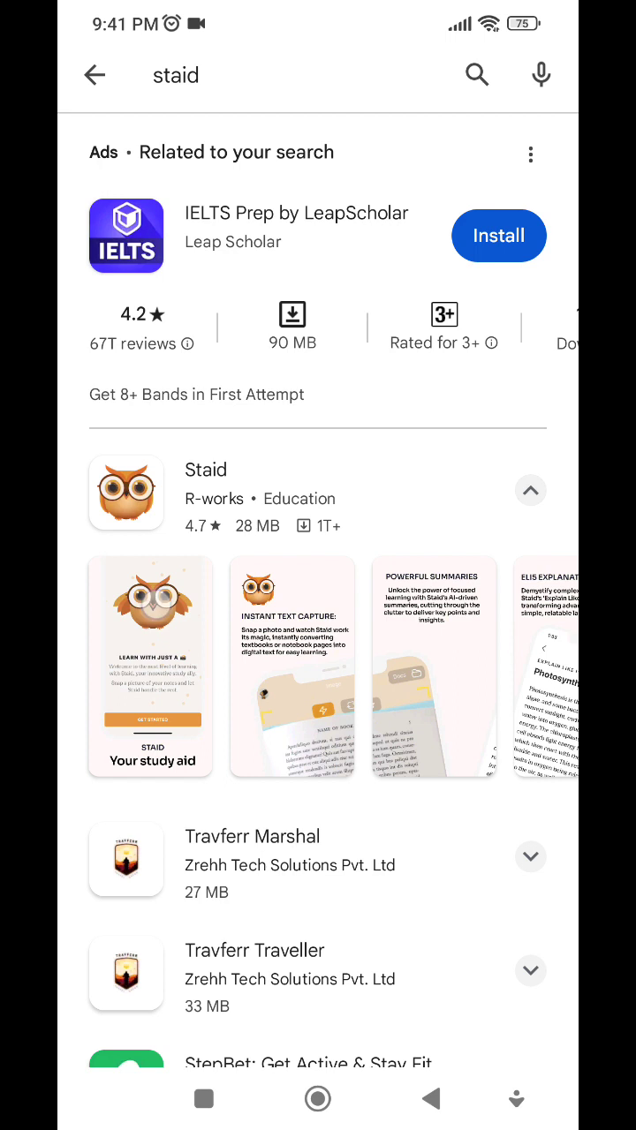
click(150, 666)
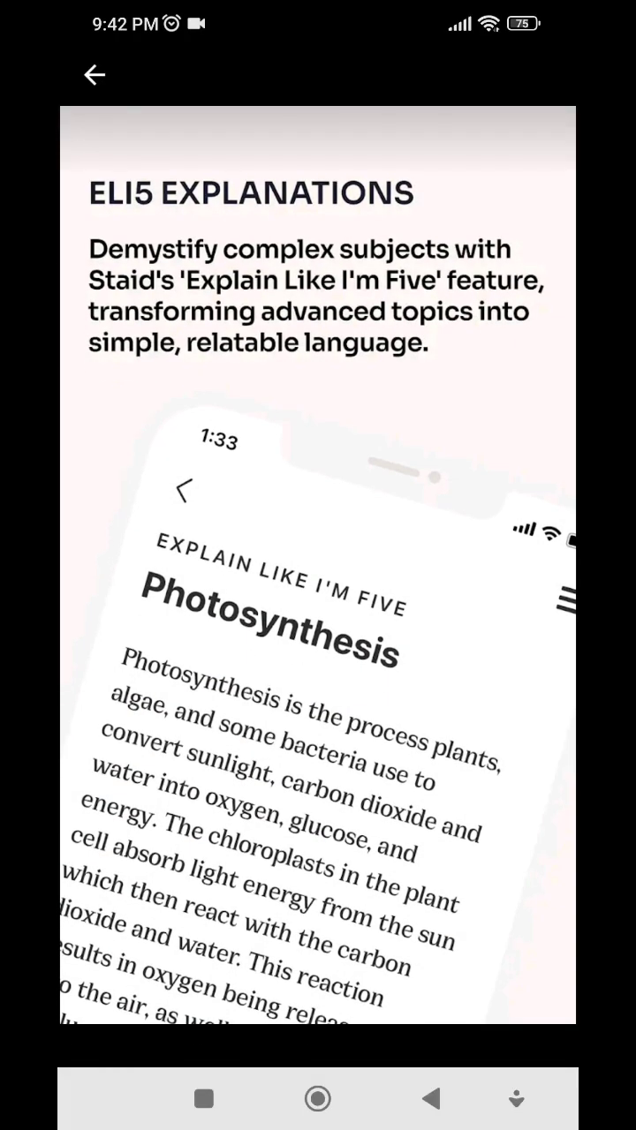
click(95, 75)
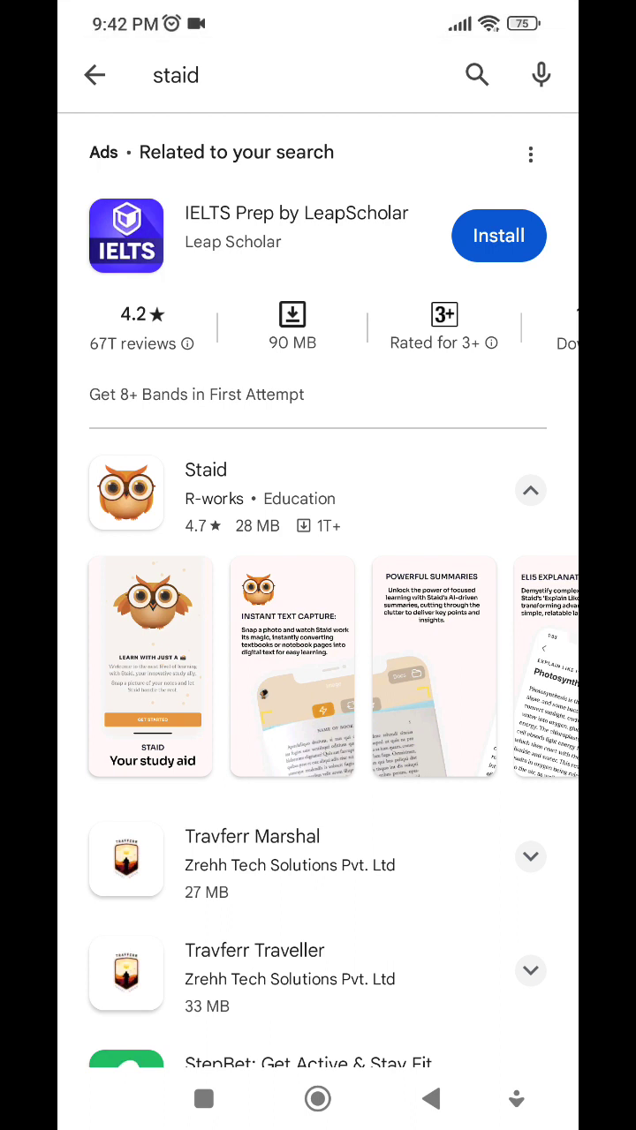
Install Staid (version 2.0.12, 22.0 MB) from its Play Store page.
click(163, 499)
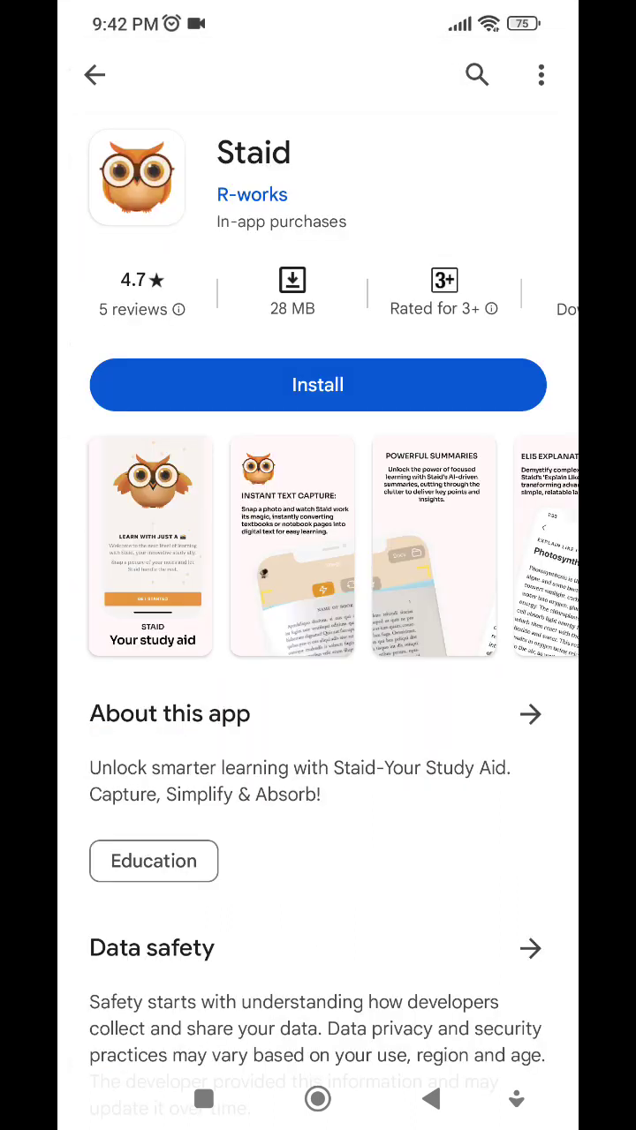
click(315, 375)
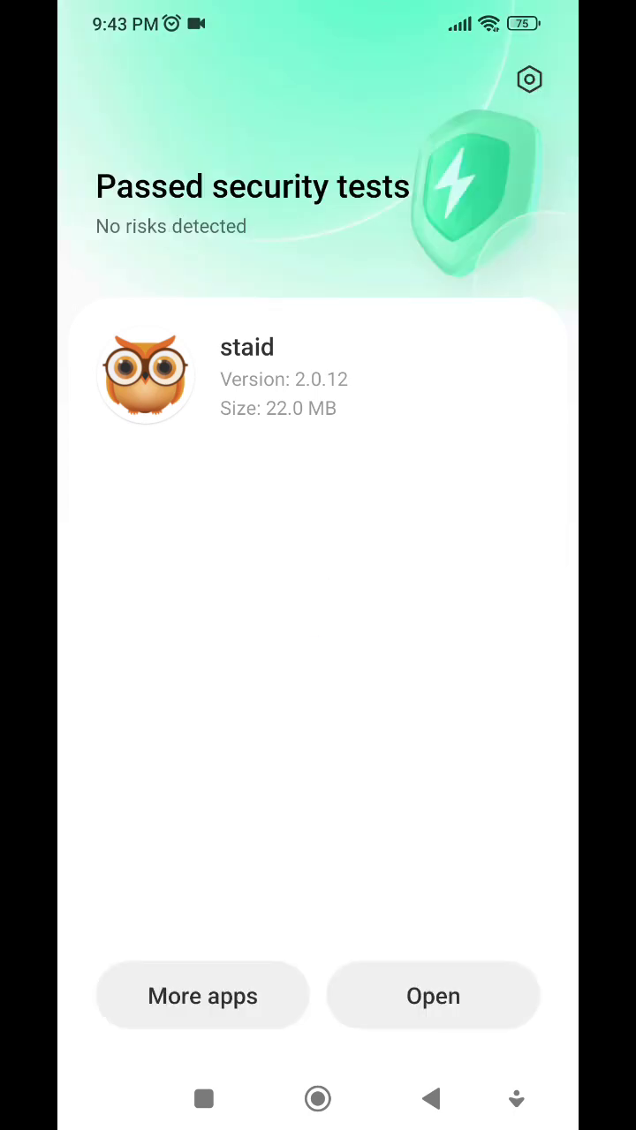
Launch Staid from the security scan result and get past its welcome screen.
click(417, 996)
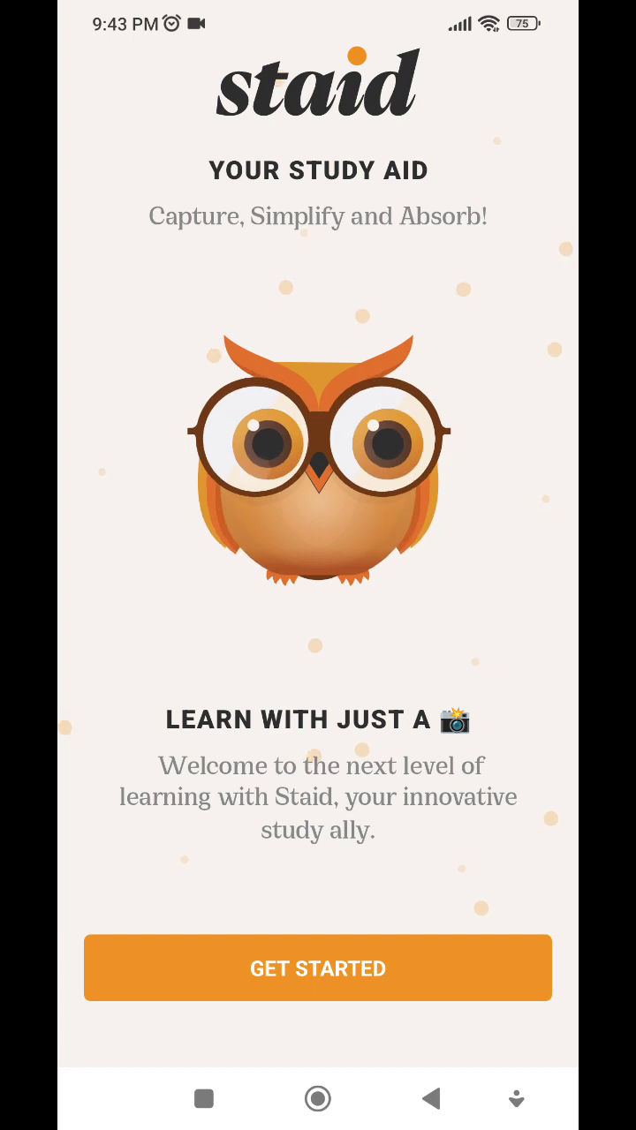
click(317, 967)
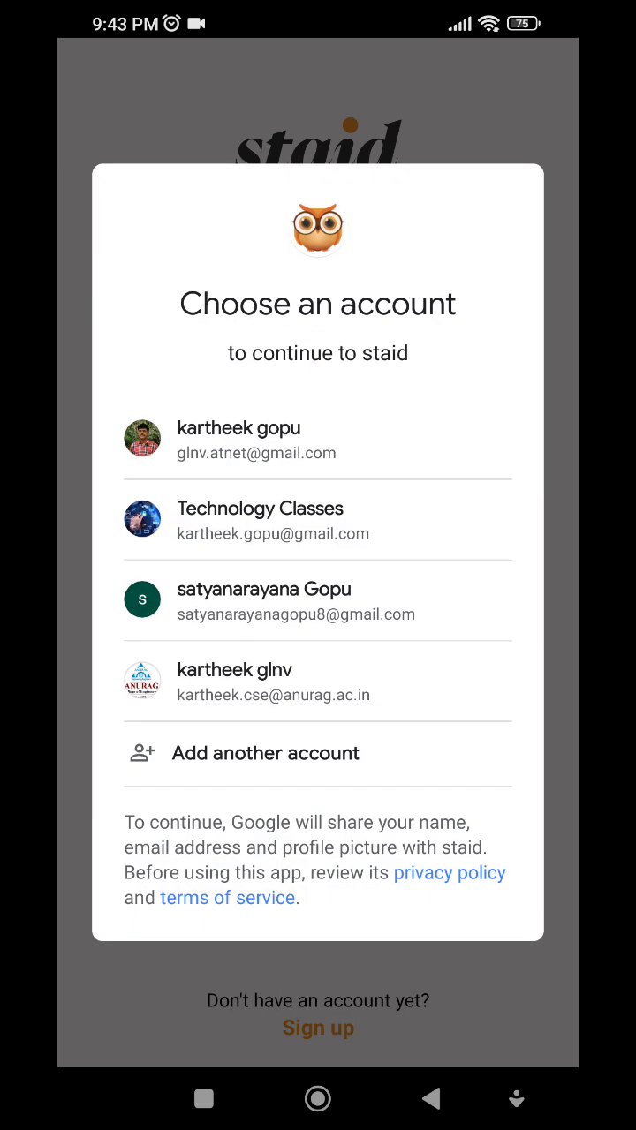
Sign in with a Google account, decline the Unlimited offer, and switch to Homeworks.
click(348, 534)
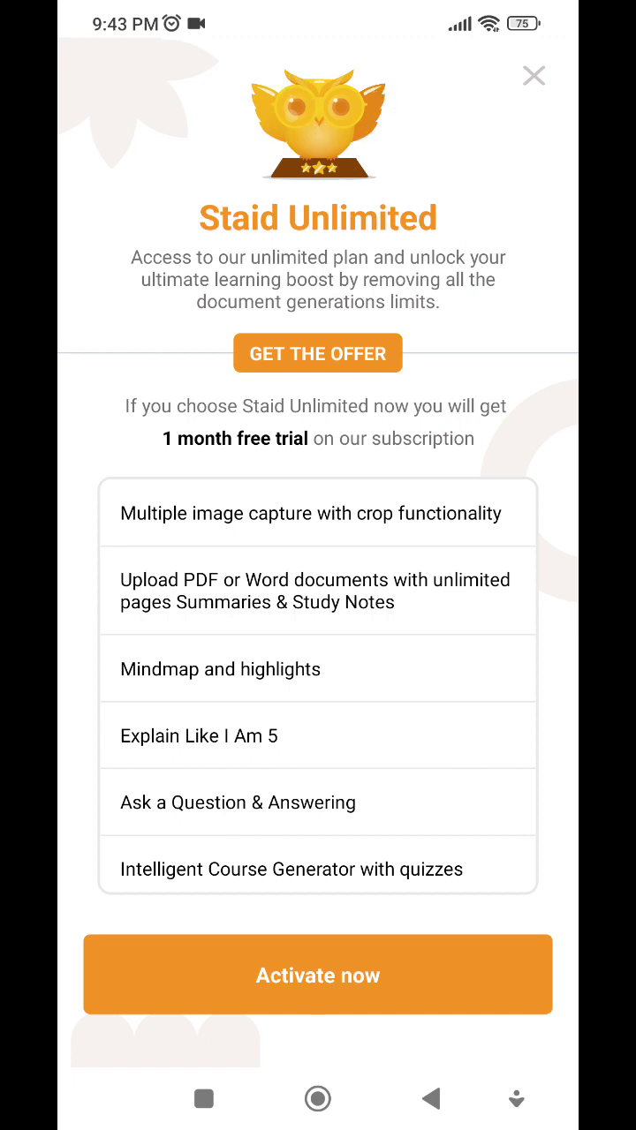
click(533, 76)
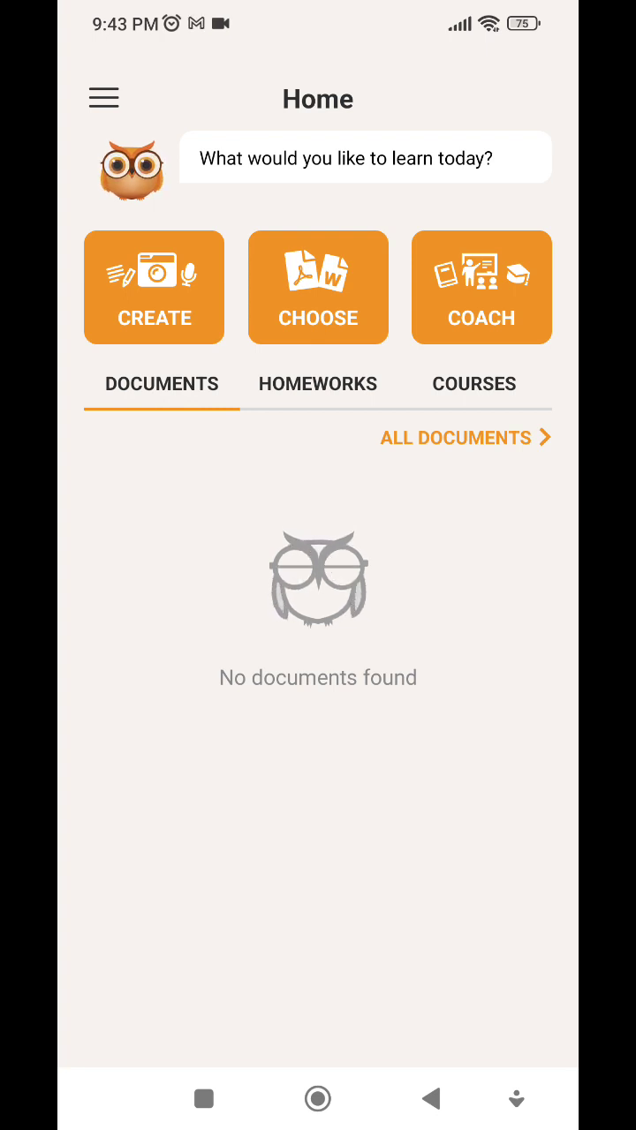
click(315, 381)
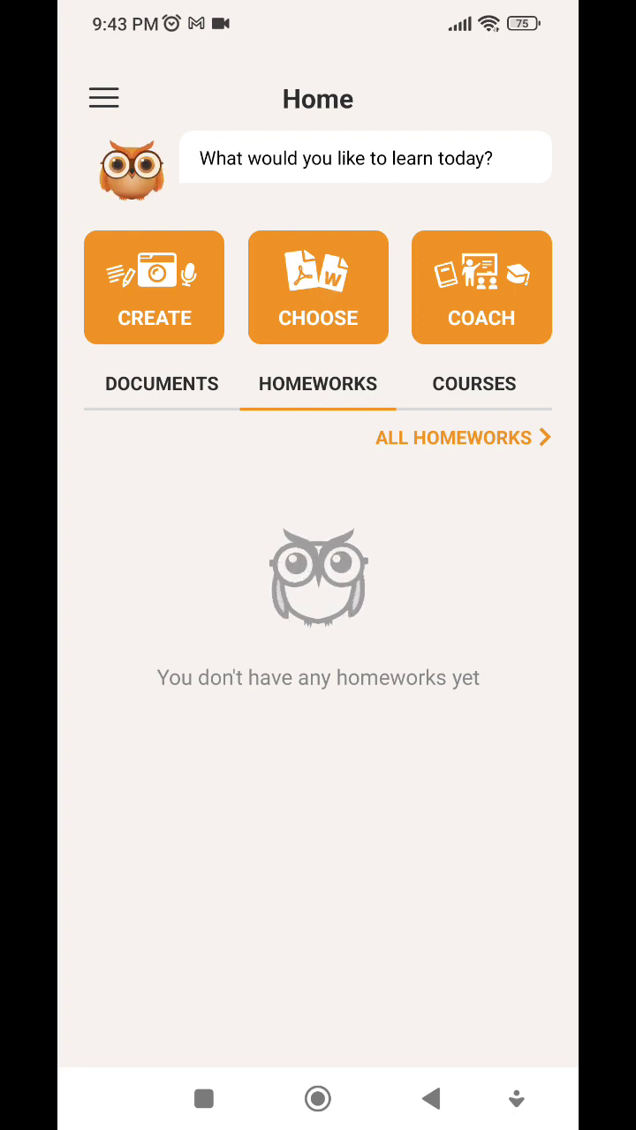
Bring up the document file picker listing recent files like LINUX UNIT-II.pdf.
click(318, 286)
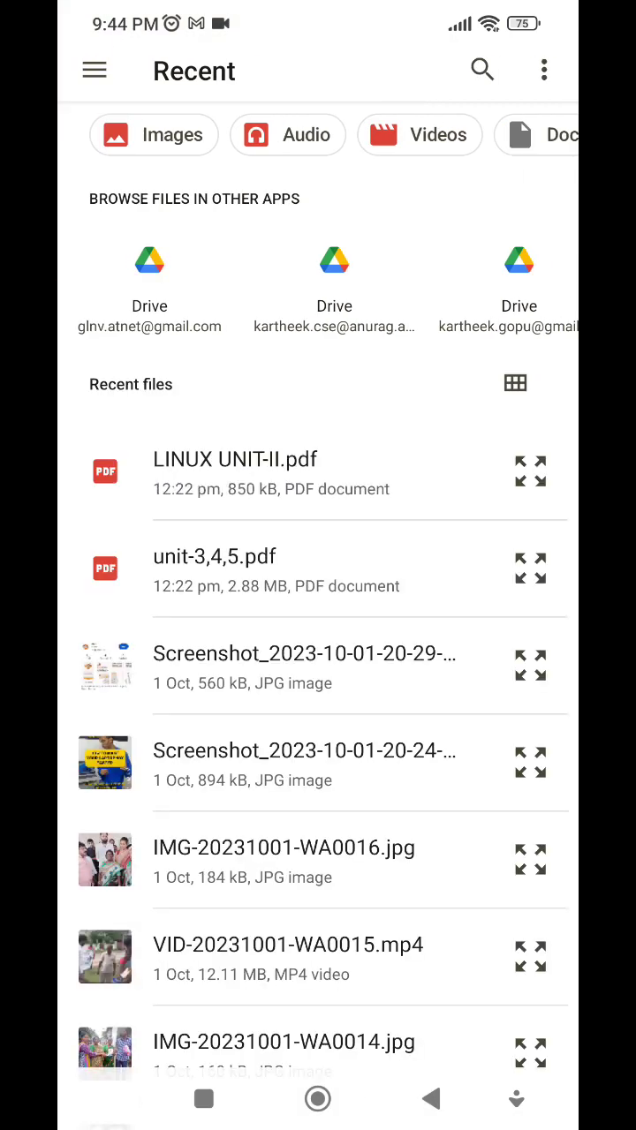
click(431, 1098)
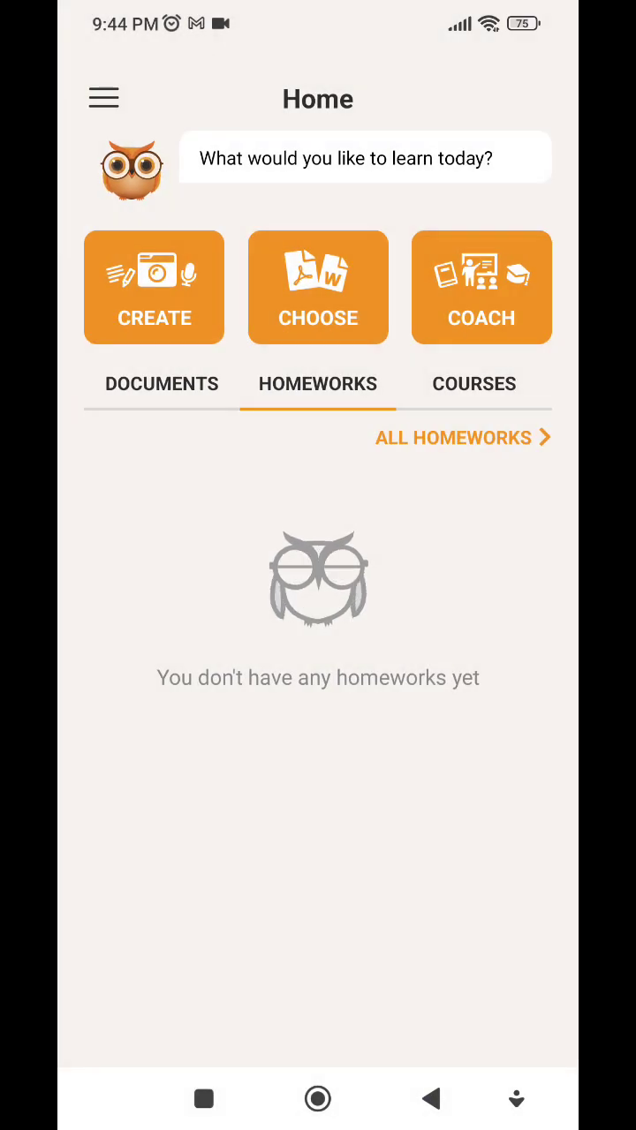
click(317, 287)
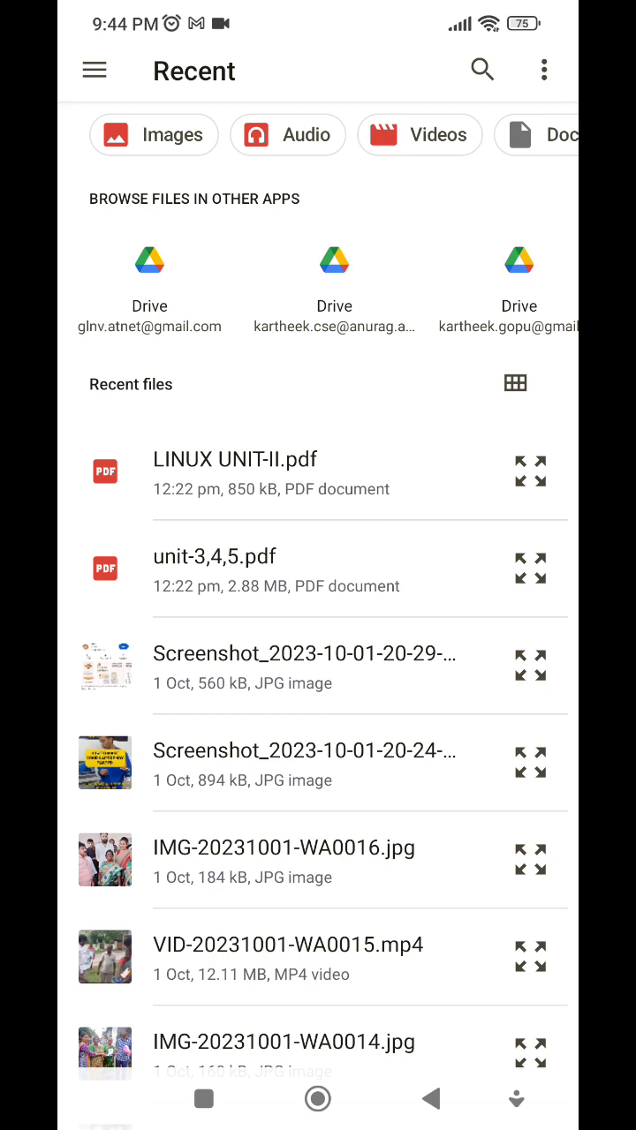
Filter the picker to recent images, then close it without choosing a file.
drag(442, 134, 265, 141)
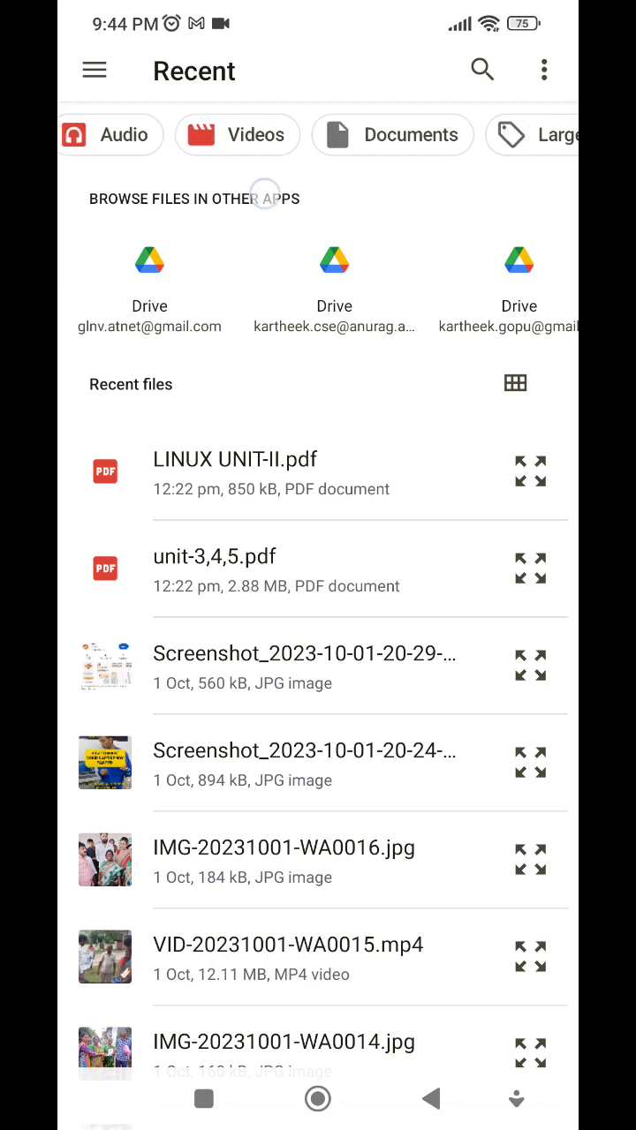
drag(494, 134, 203, 134)
drag(159, 134, 388, 134)
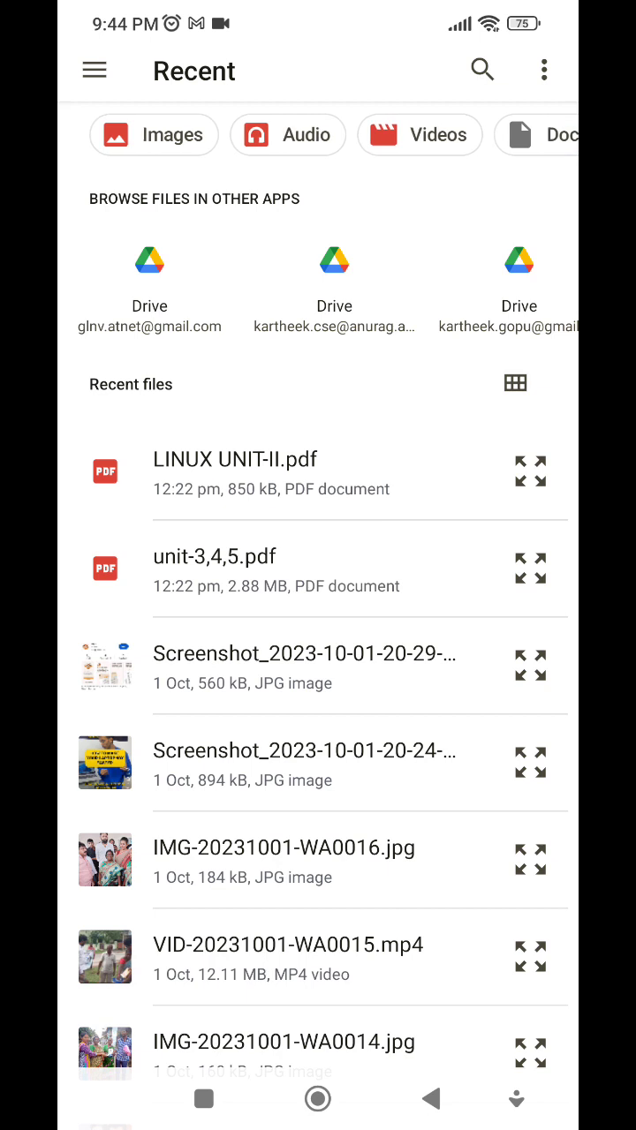
click(154, 134)
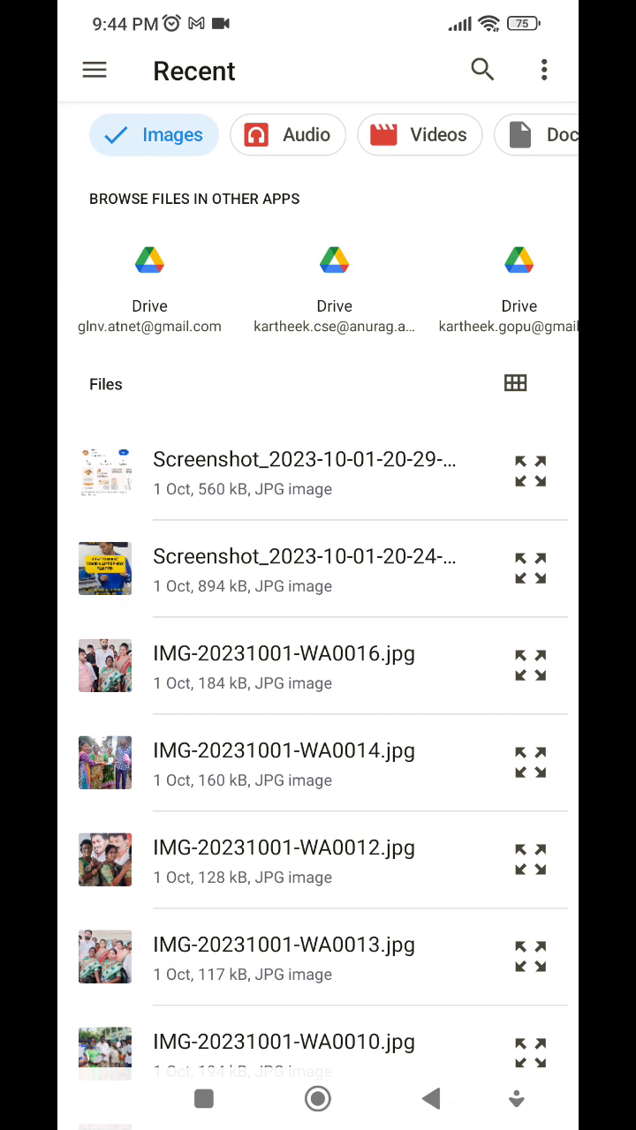
click(431, 1098)
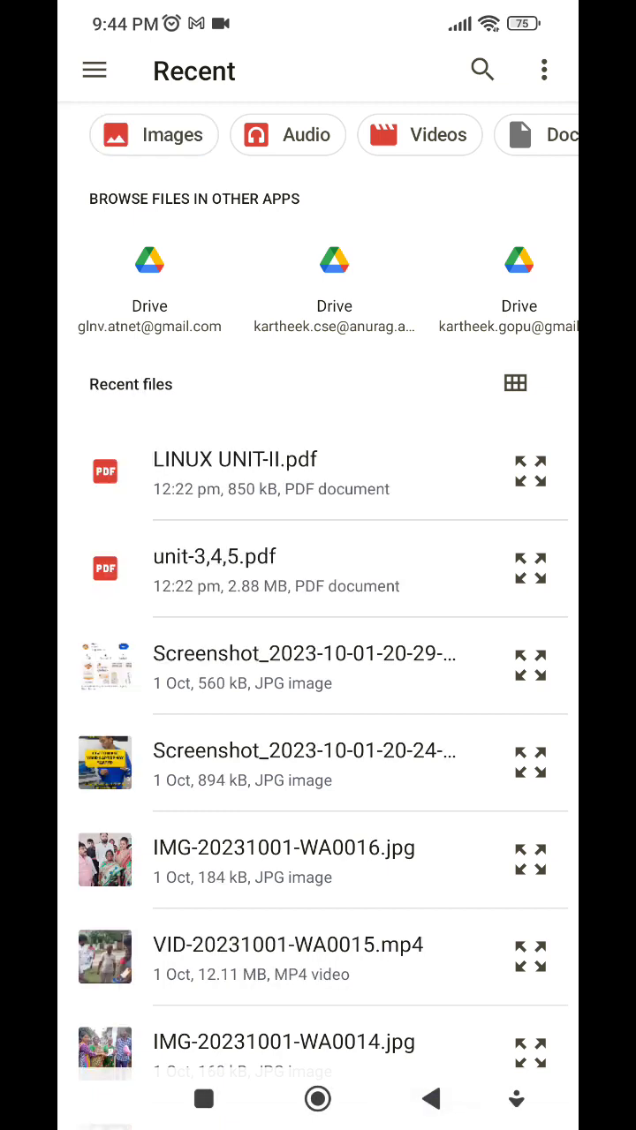
click(430, 1098)
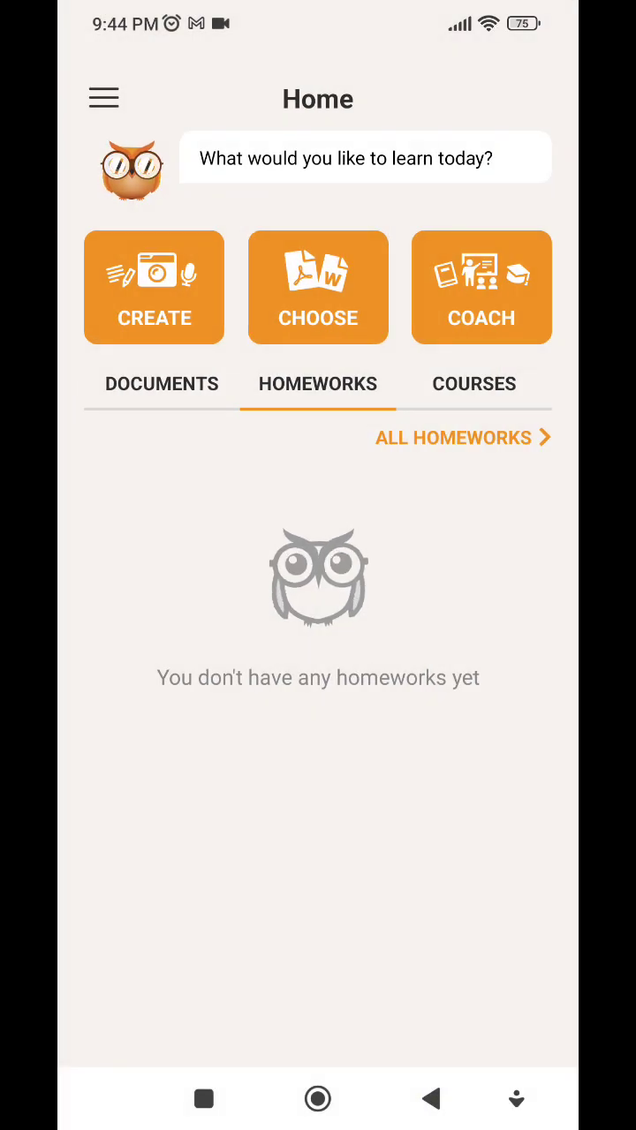
Create a camera document, allowing camera and media access, and photograph the handwritten question.
click(154, 287)
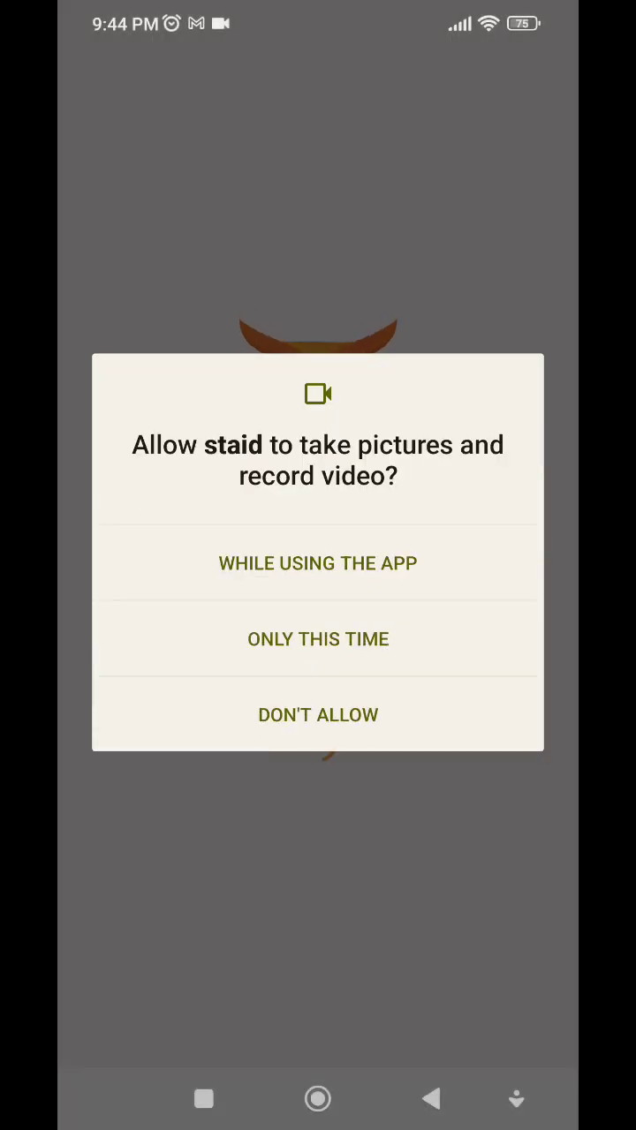
click(389, 558)
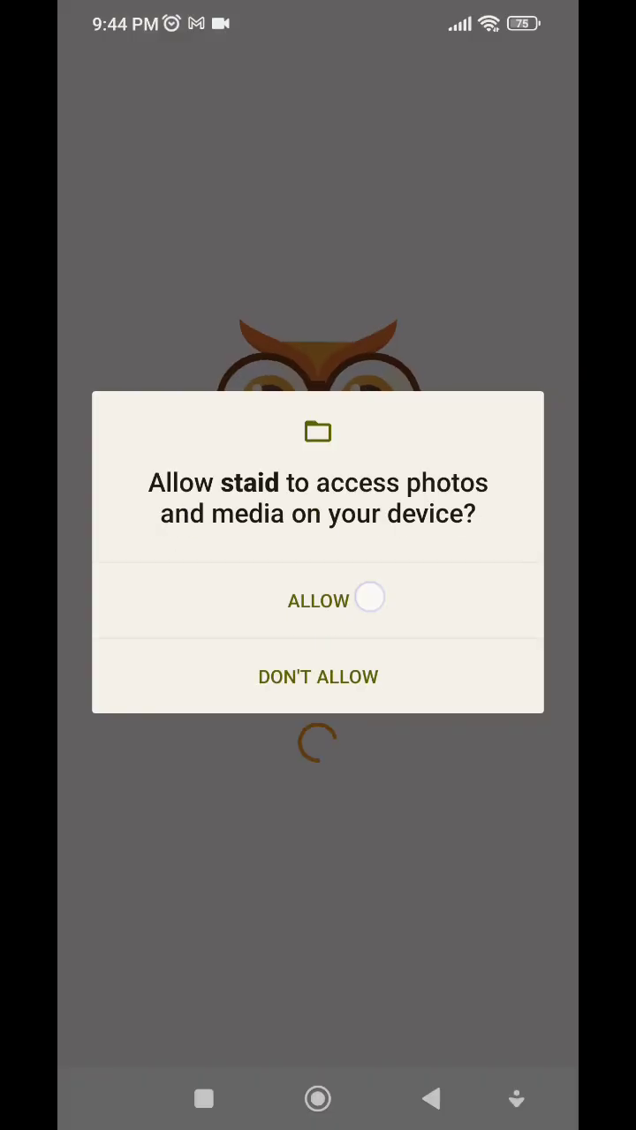
click(369, 597)
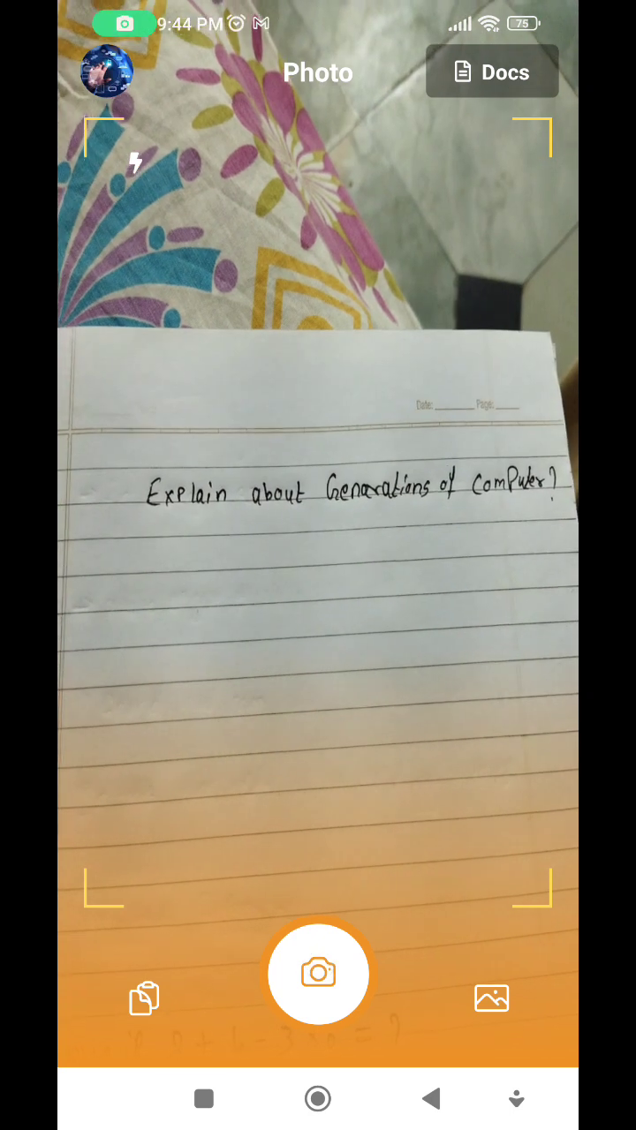
click(318, 973)
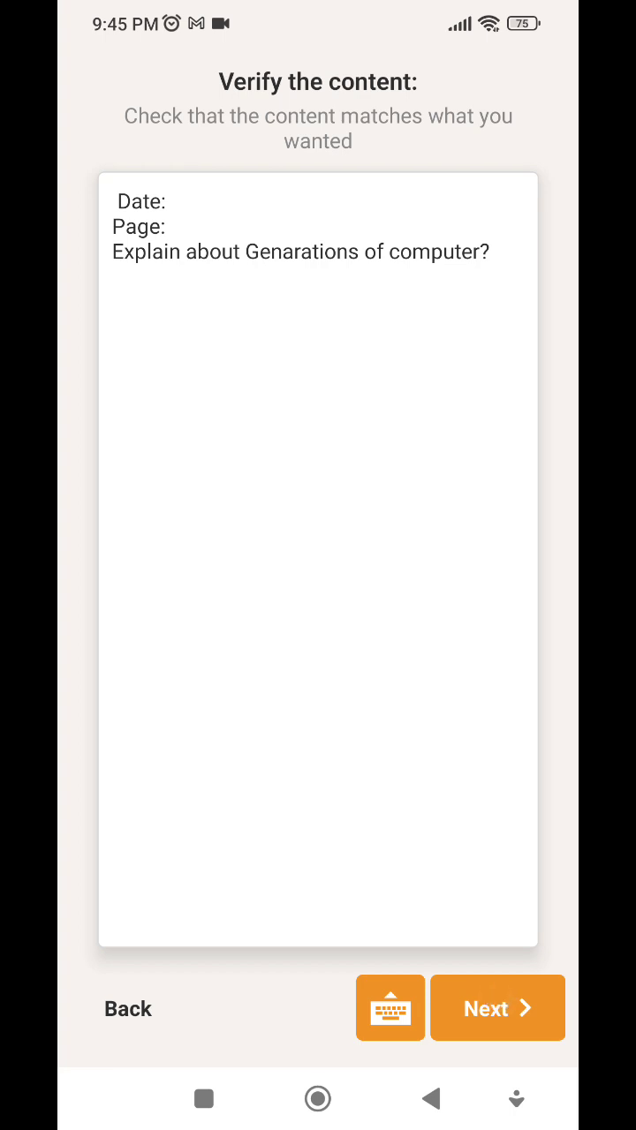
Accept the recognised text 'Explain about Genarations of computer?'.
click(497, 1008)
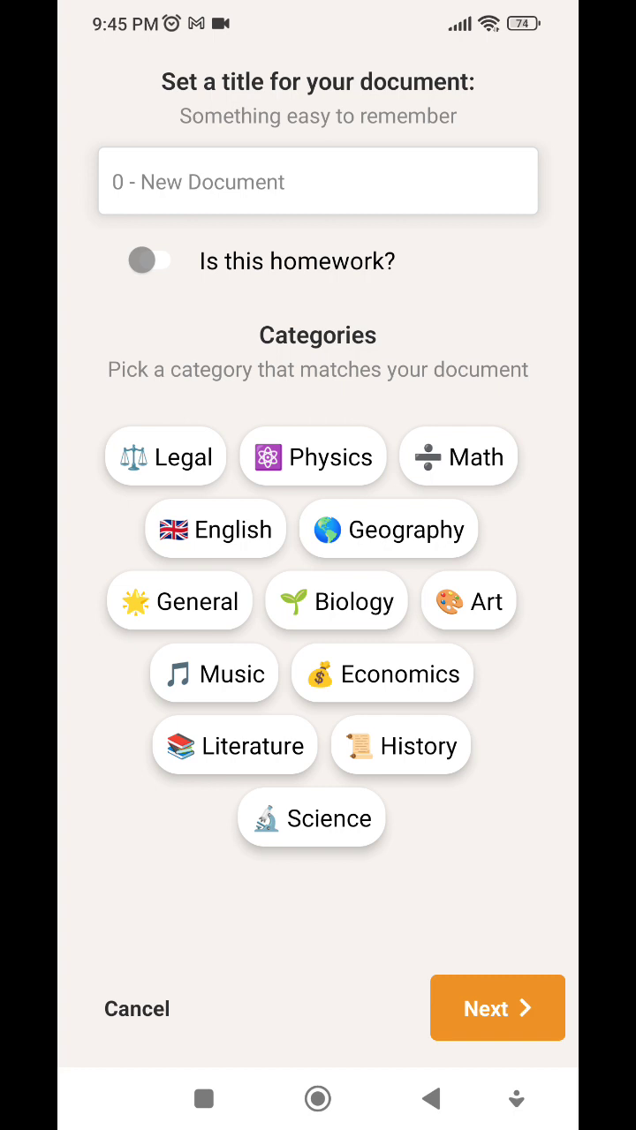
File '0 - New Document' under Science and generate its study material.
click(311, 818)
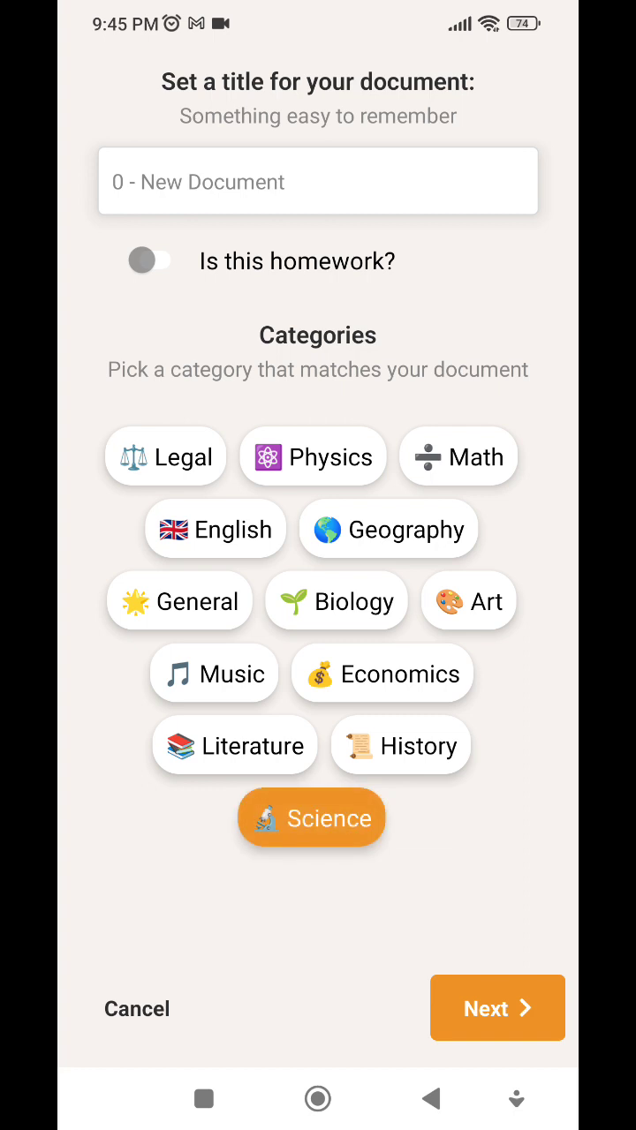
click(497, 1008)
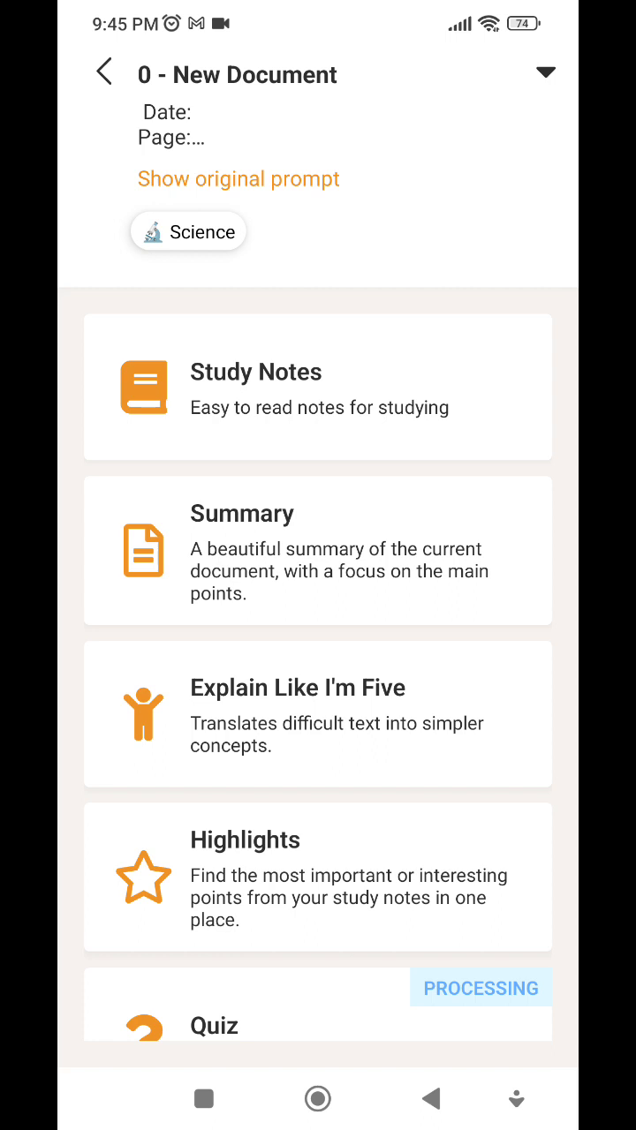
Open the Study Notes on Generations of Computers and read through all five generations.
scroll(318, 671, down, 3)
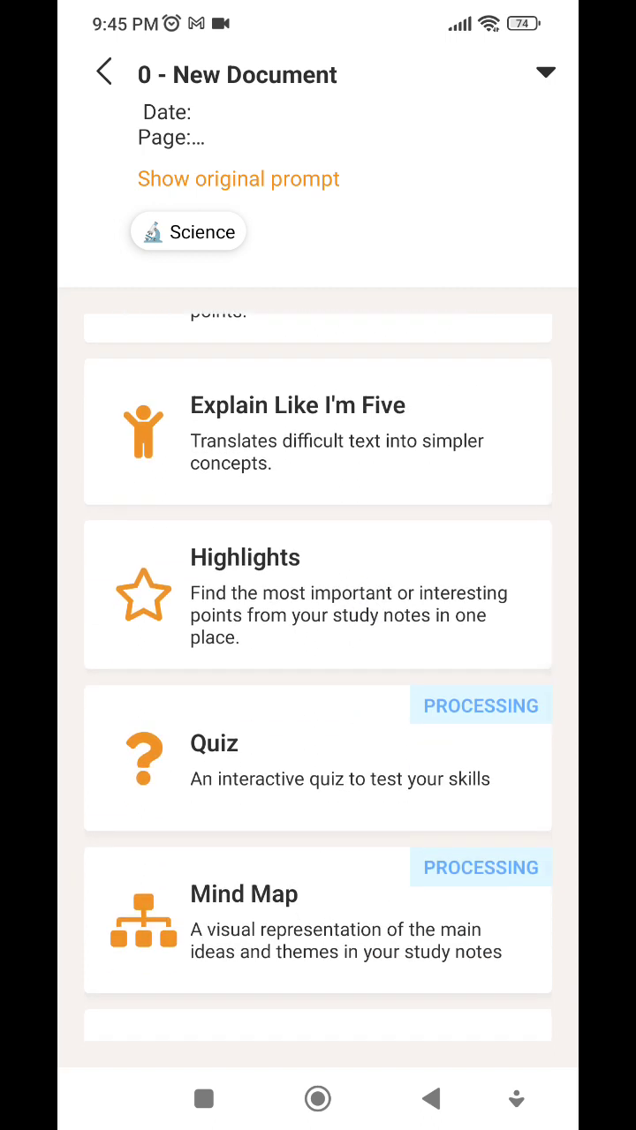
scroll(318, 671, up, 3)
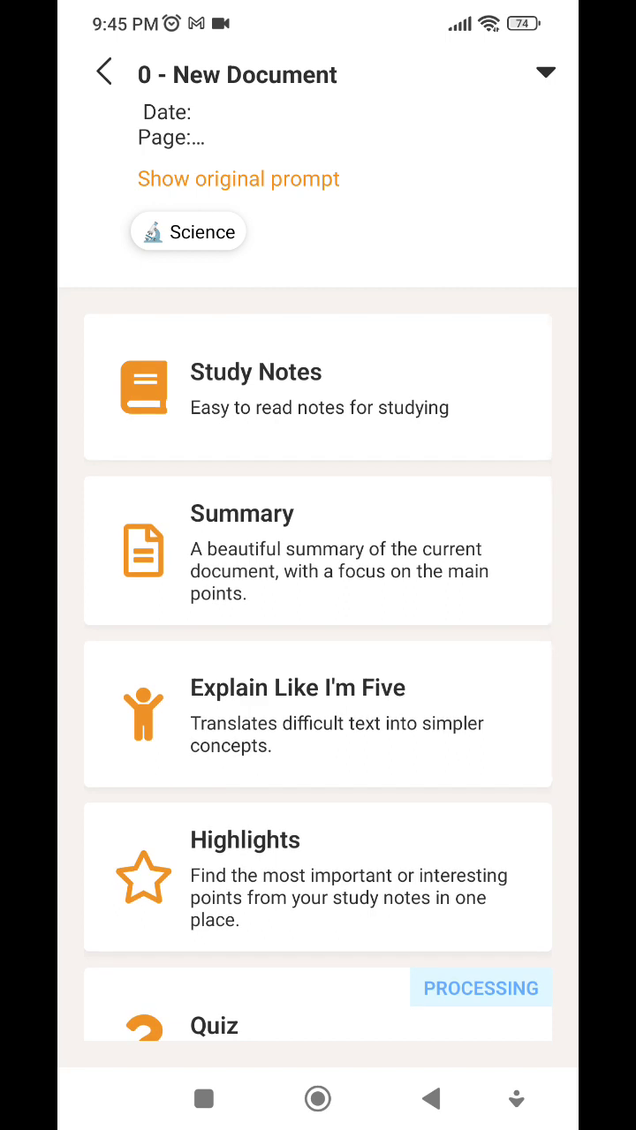
click(418, 381)
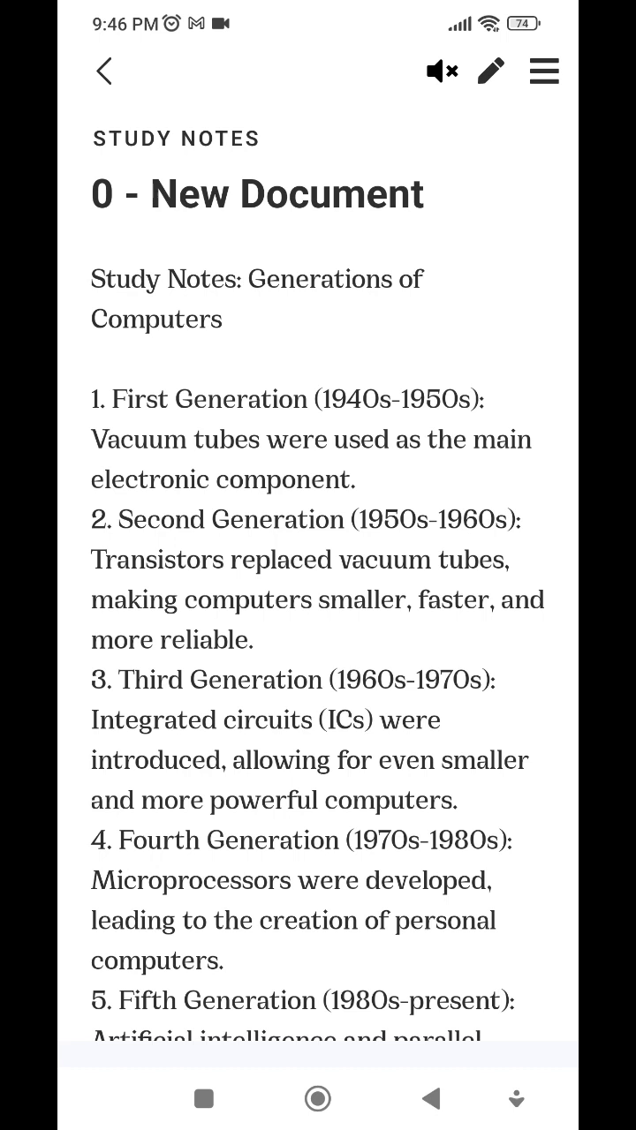
scroll(224, 815, down, 2)
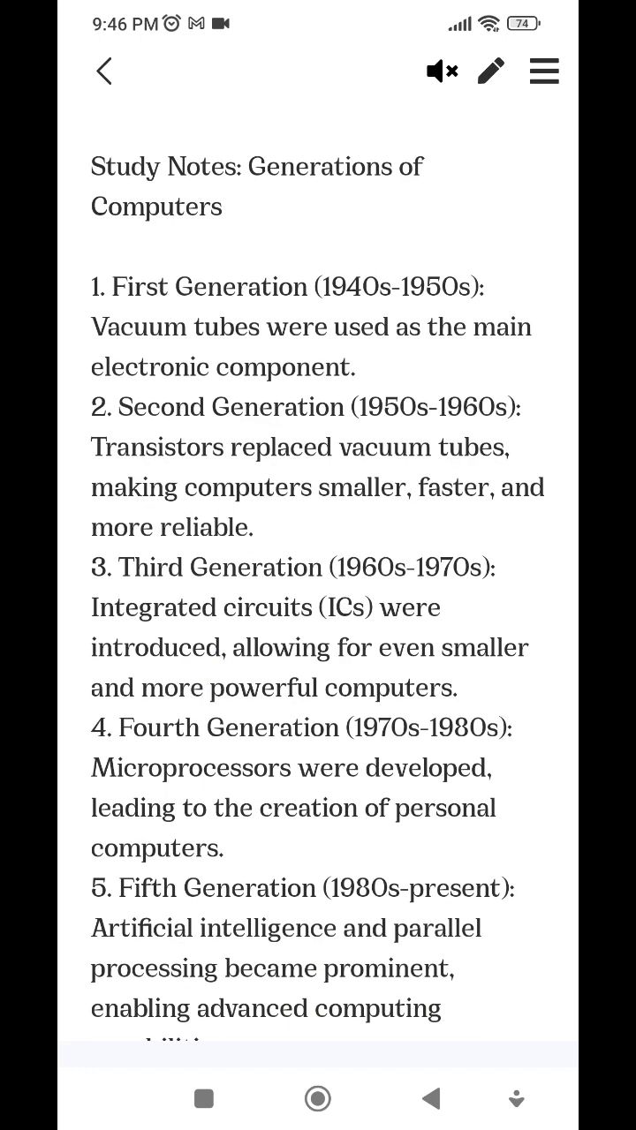